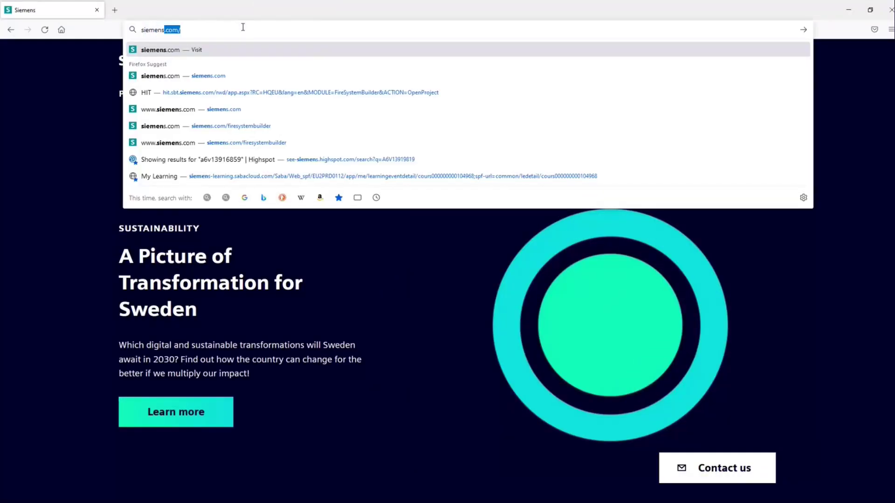
{"action": "type", "text": ".com"}
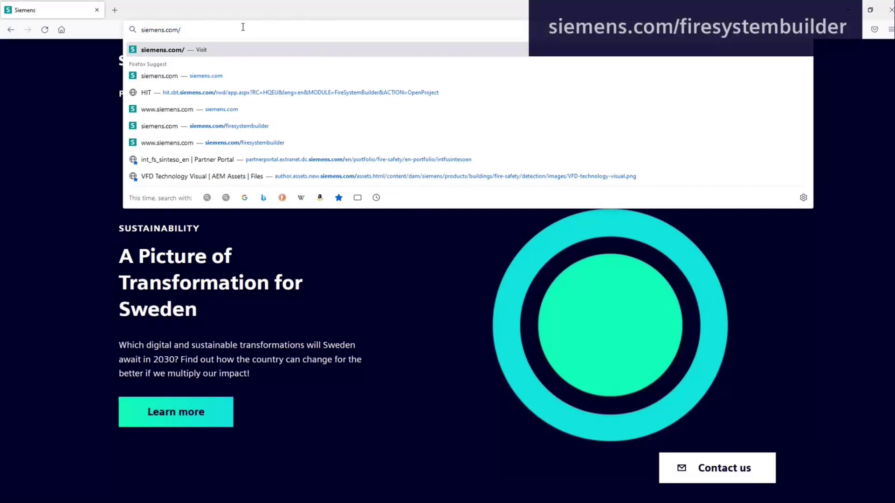
{"action": "type", "text": "/firesyste"}
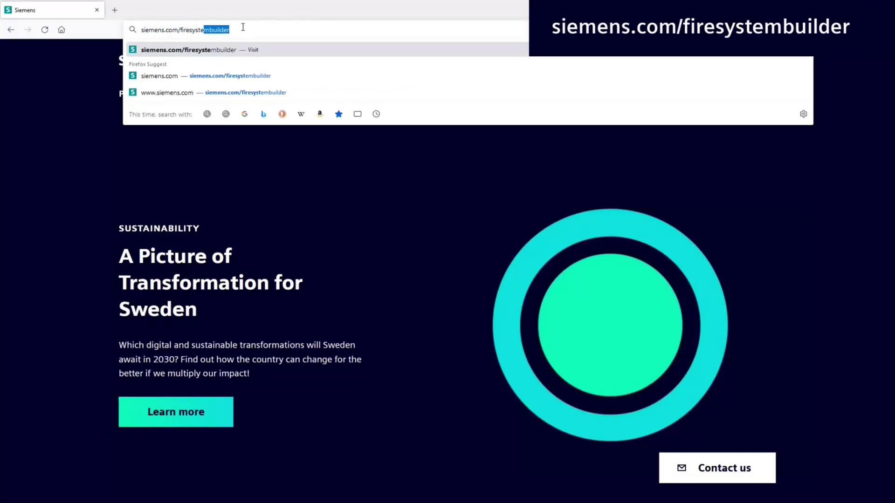
{"action": "type", "text": "mbuilder"}
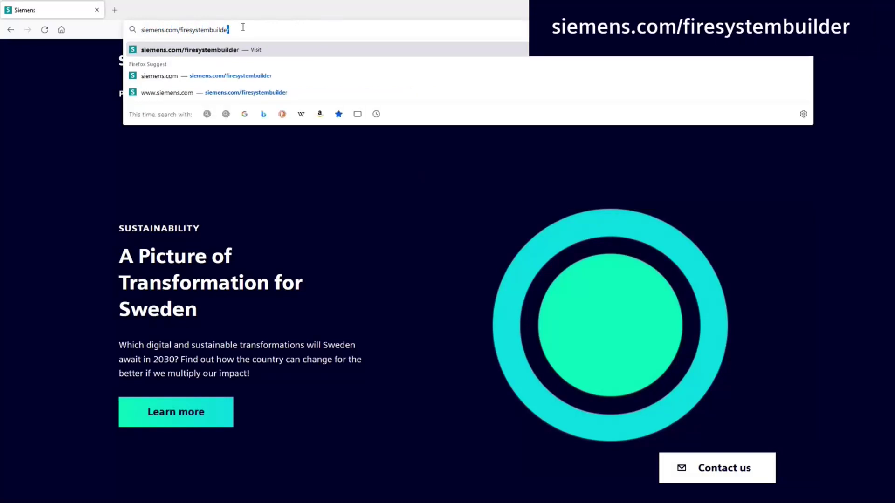
Step: Load siemens.com/firesystembuilder in Firefox to reach the HIT Portal
{"action": "key", "text": "Return"}
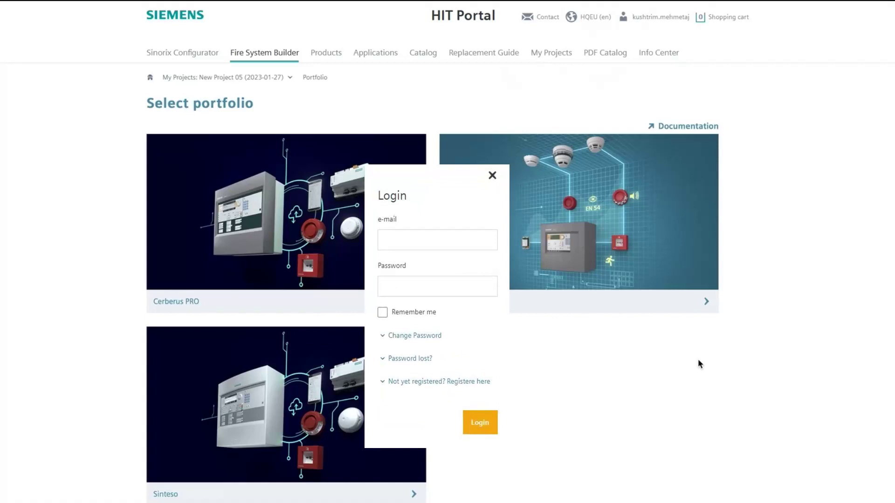
Step: Dismiss the HIT Portal login dialog without signing in
{"action": "key", "text": "Escape"}
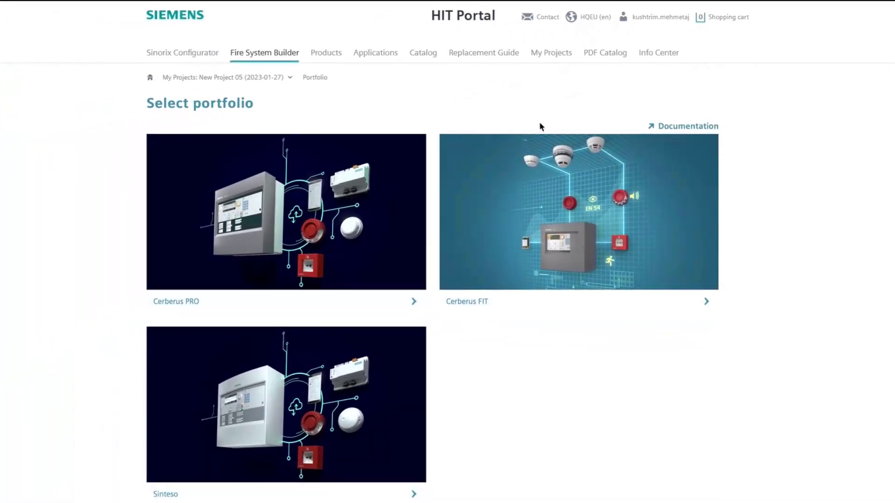
Step: Choose Cerberus PRO as a stand-alone system with no cloud connection or DMS
{"action": "left_click", "coordinate": [337, 222]}
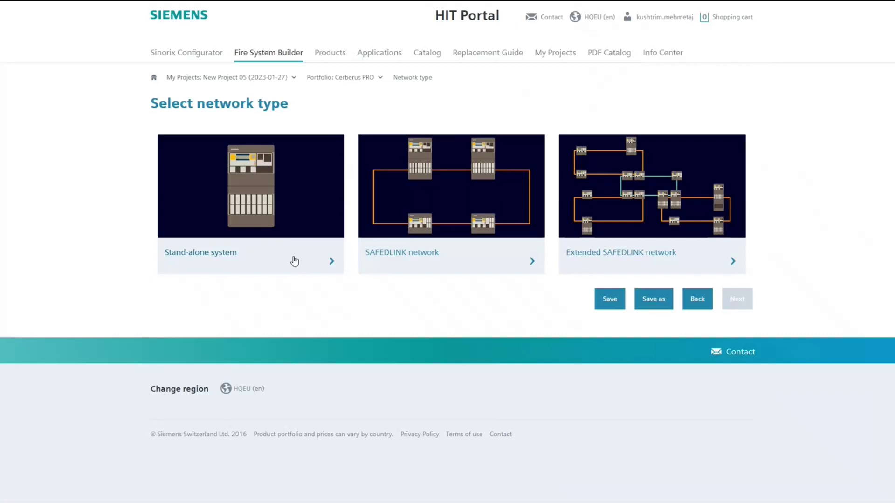
{"action": "left_click", "coordinate": [294, 261]}
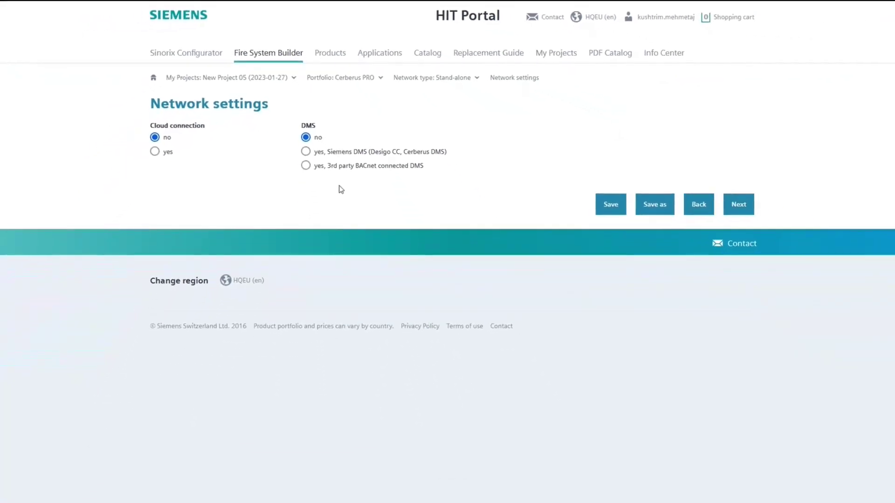
{"action": "left_click", "coordinate": [737, 203]}
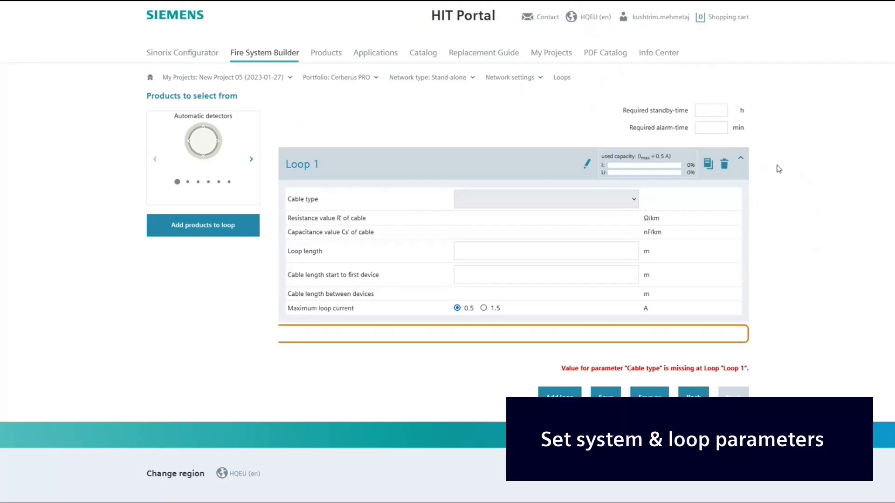
Step: Set 24 h standby, 30 min alarm time and Not shielded 2x0.8 cable
{"action": "left_click", "coordinate": [711, 111]}
{"action": "type", "text": "24"}
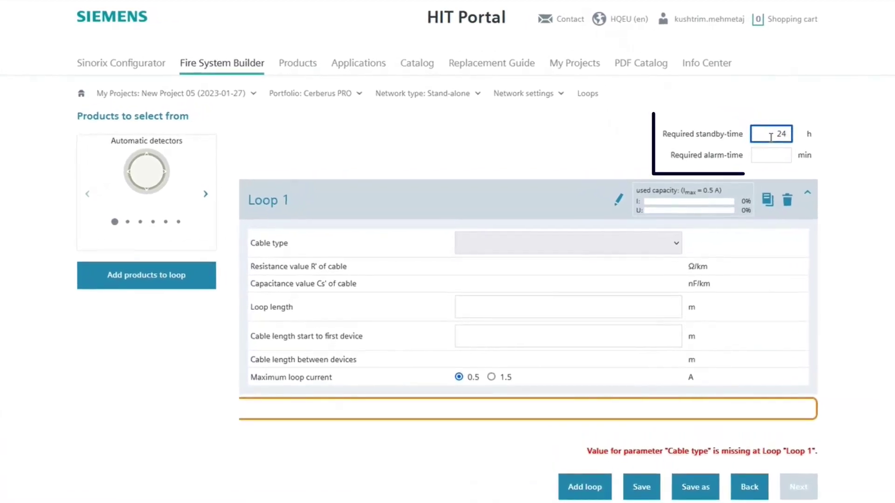
{"action": "key", "text": "Tab"}
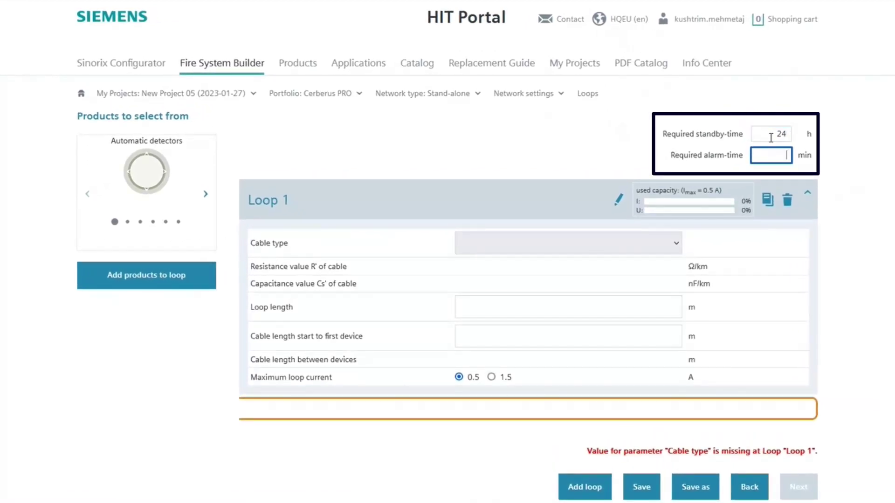
{"action": "type", "text": "30"}
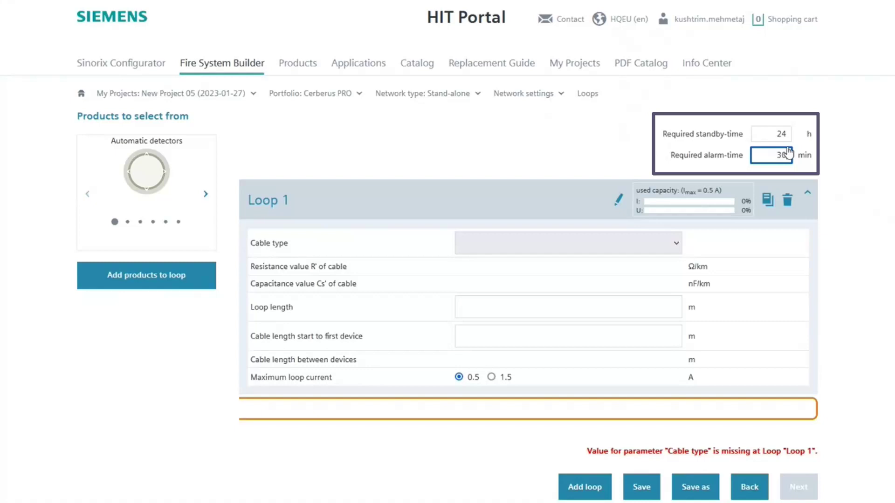
{"action": "left_click", "coordinate": [835, 166]}
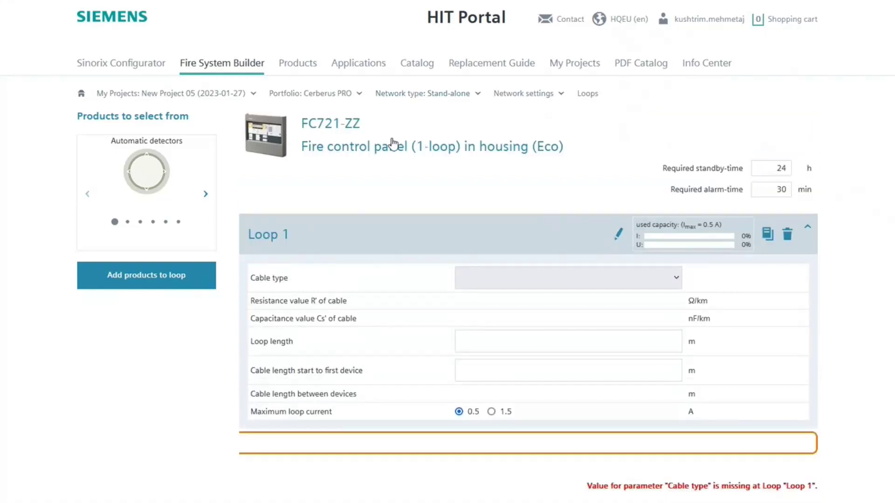
{"action": "left_click", "coordinate": [479, 271]}
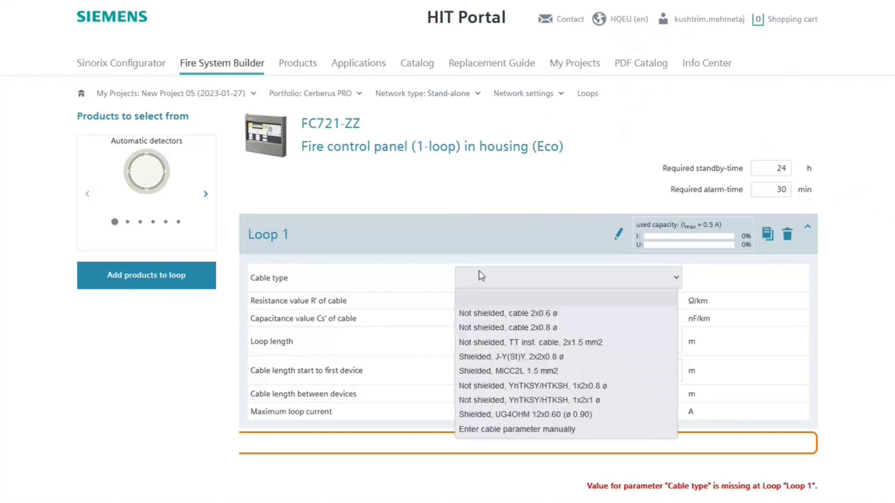
{"action": "left_click", "coordinate": [498, 329]}
{"action": "type", "text": "10"}
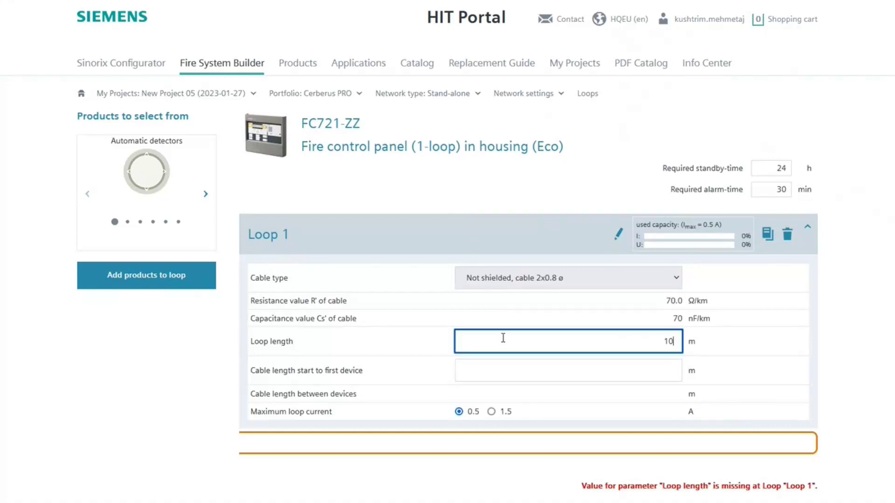
{"action": "type", "text": "000"}
Step: Set a 10 m start length and correct Loop 1's length from 10000 to 1000 m
{"action": "left_click", "coordinate": [497, 367]}
{"action": "type", "text": "10"}
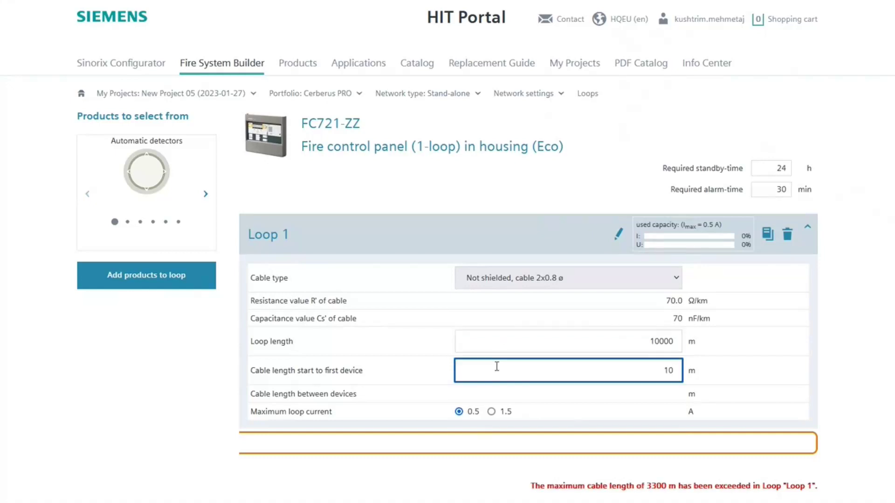
{"action": "left_click", "coordinate": [425, 428]}
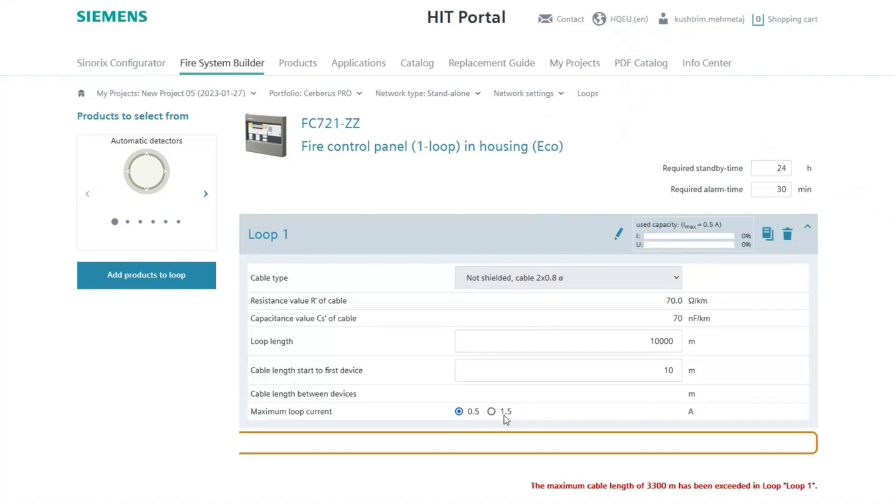
{"action": "left_click", "coordinate": [620, 340]}
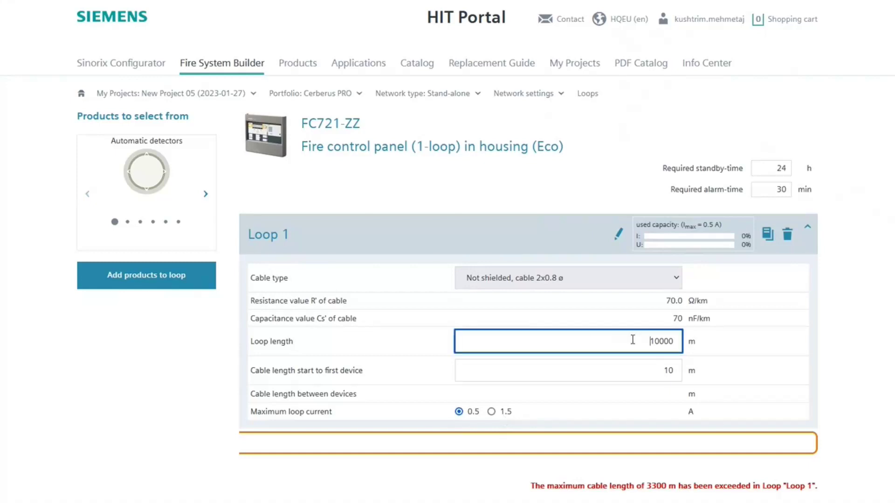
{"action": "left_click", "coordinate": [676, 341]}
{"action": "key", "text": "BackSpace"}
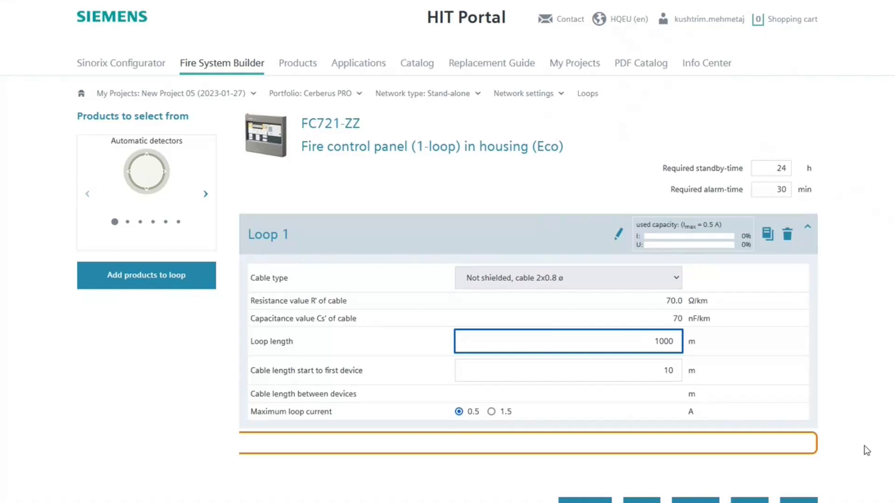
{"action": "left_click", "coordinate": [482, 241]}
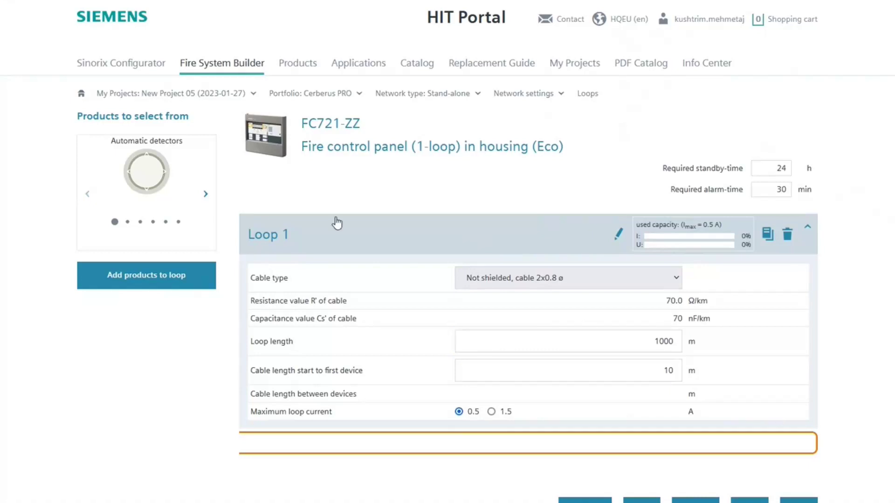
Step: Collapse Loop 1 settings and browse the device categories back to Automatic detectors
{"action": "left_click", "coordinate": [343, 237]}
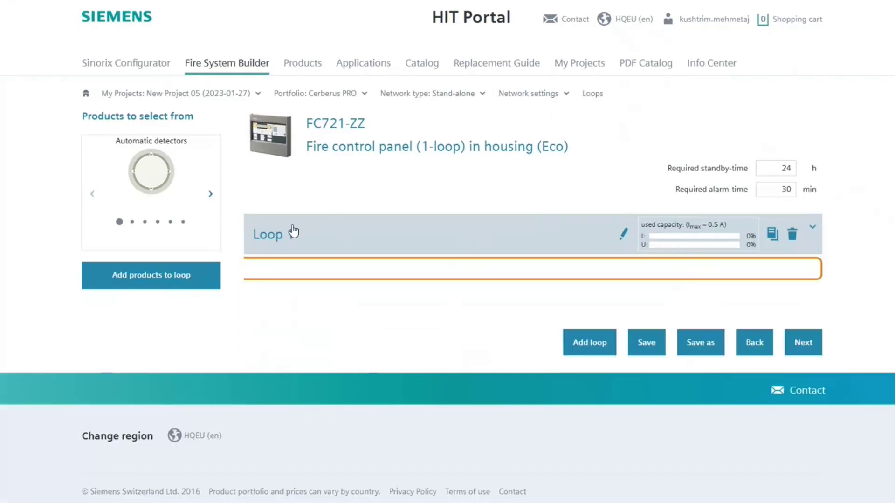
{"action": "left_click", "coordinate": [207, 197]}
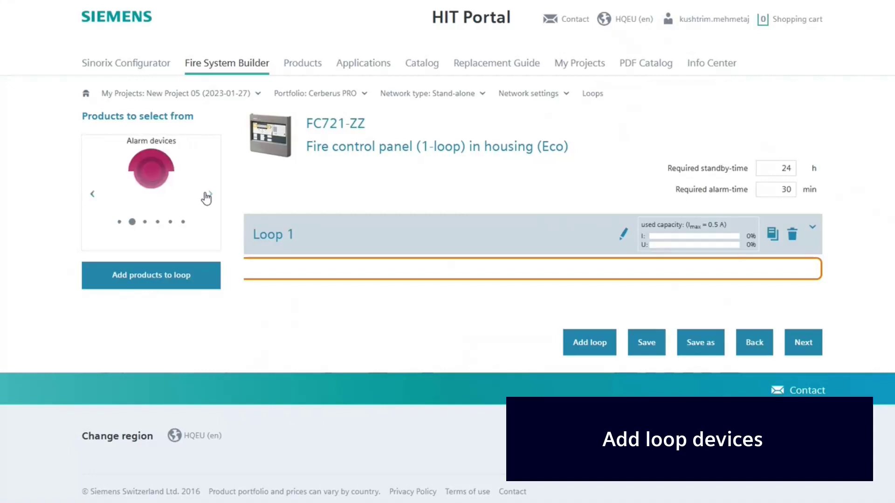
{"action": "left_click", "coordinate": [208, 197]}
{"action": "left_click", "coordinate": [207, 198]}
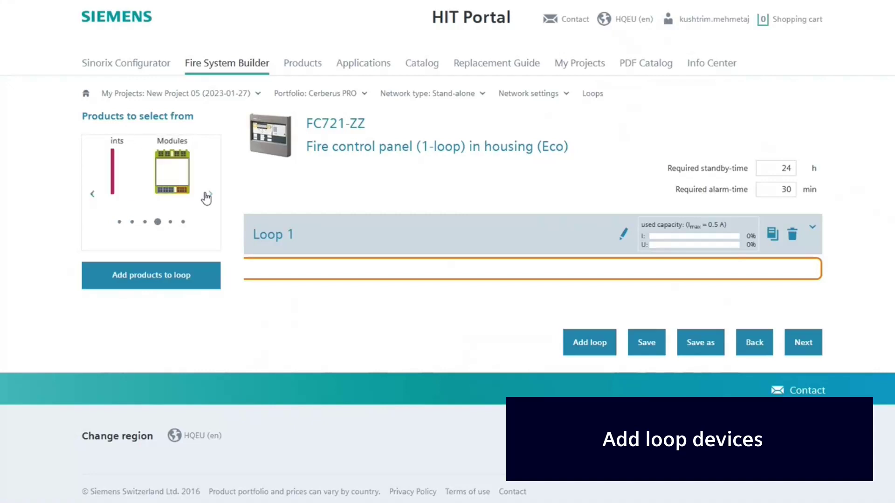
{"action": "left_click", "coordinate": [207, 197]}
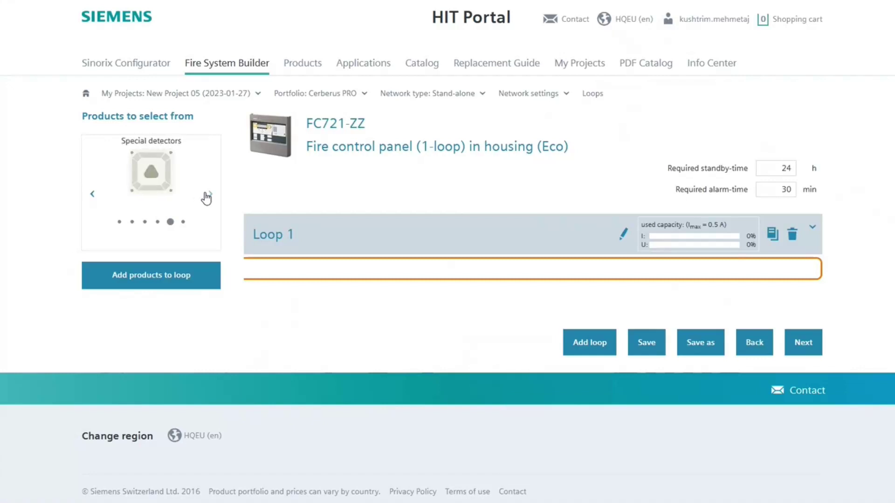
{"action": "left_click", "coordinate": [207, 197]}
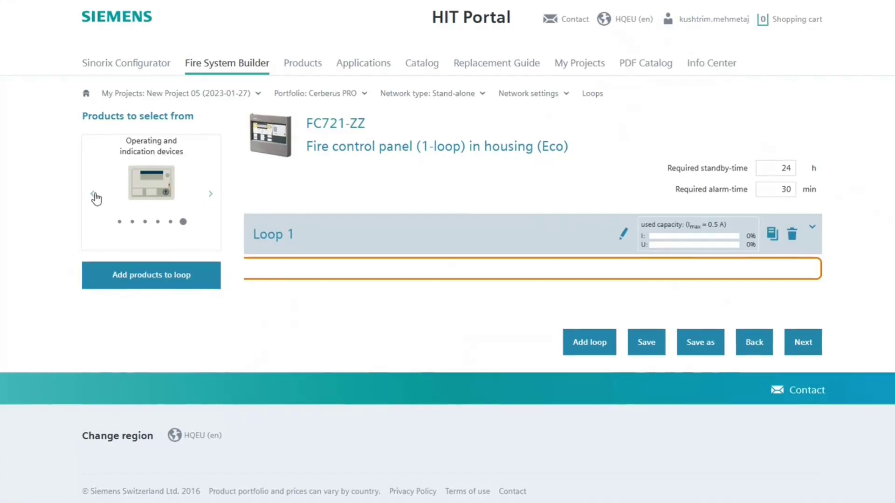
{"action": "left_click", "coordinate": [109, 195]}
{"action": "left_click", "coordinate": [111, 190]}
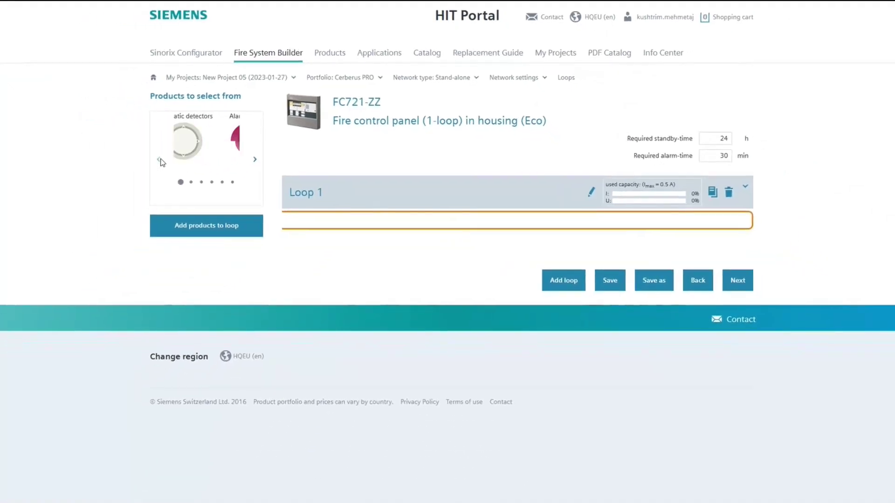
Step: Add 20 optical smoke detectors with loop-contact bases to Loop 1
{"action": "left_click", "coordinate": [207, 225]}
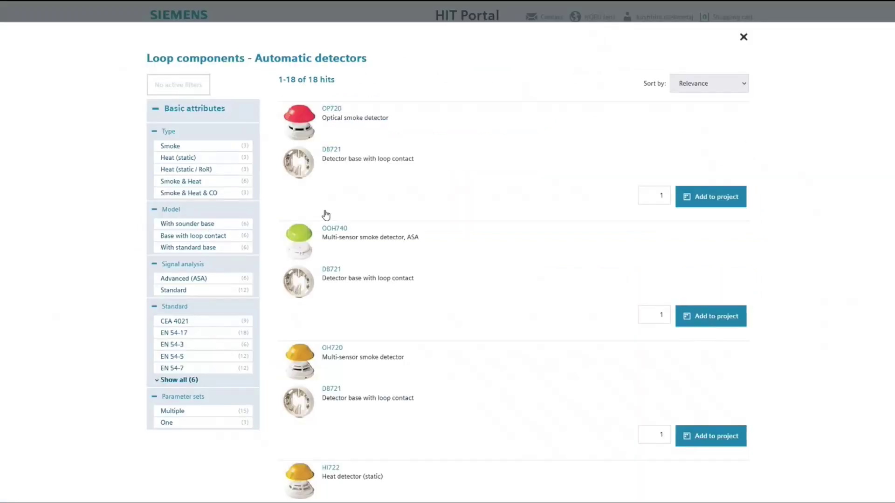
{"action": "left_click", "coordinate": [168, 148]}
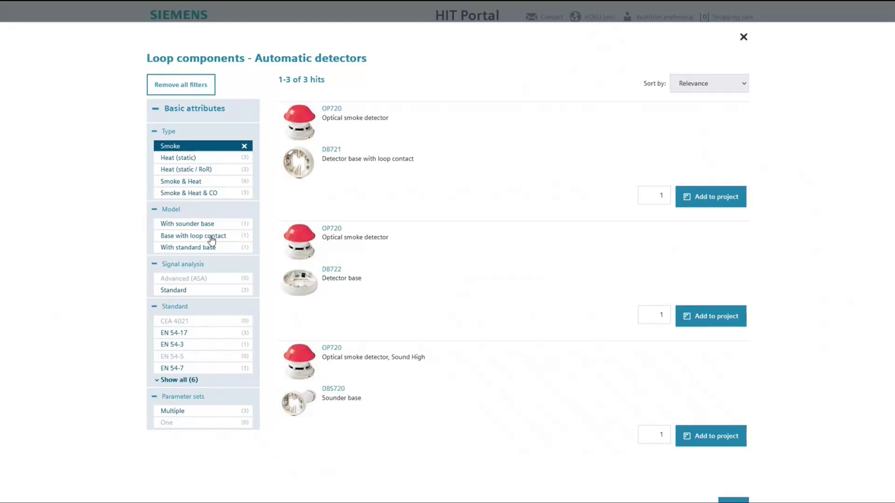
{"action": "left_click", "coordinate": [211, 237]}
{"action": "left_click", "coordinate": [654, 196]}
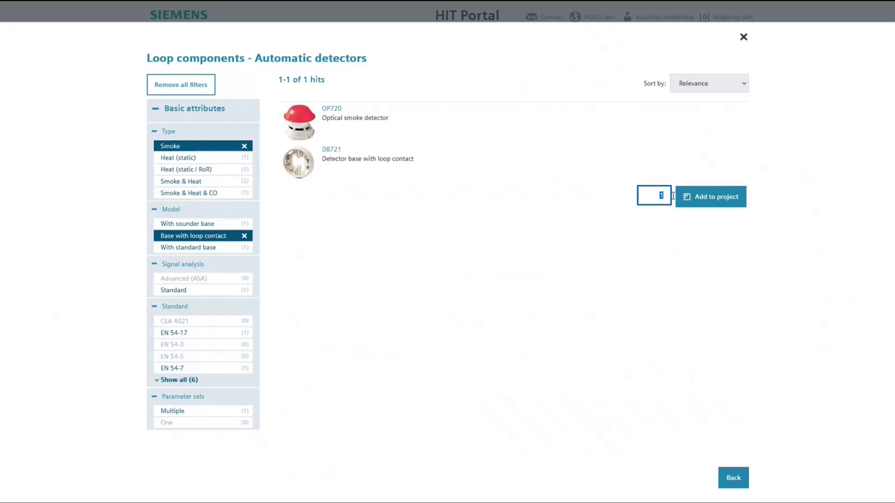
{"action": "type", "text": "20"}
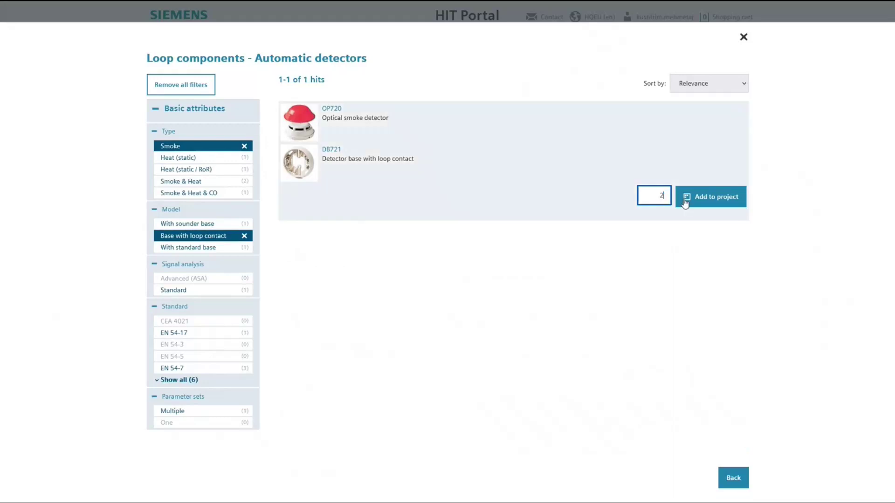
{"action": "left_click", "coordinate": [711, 197]}
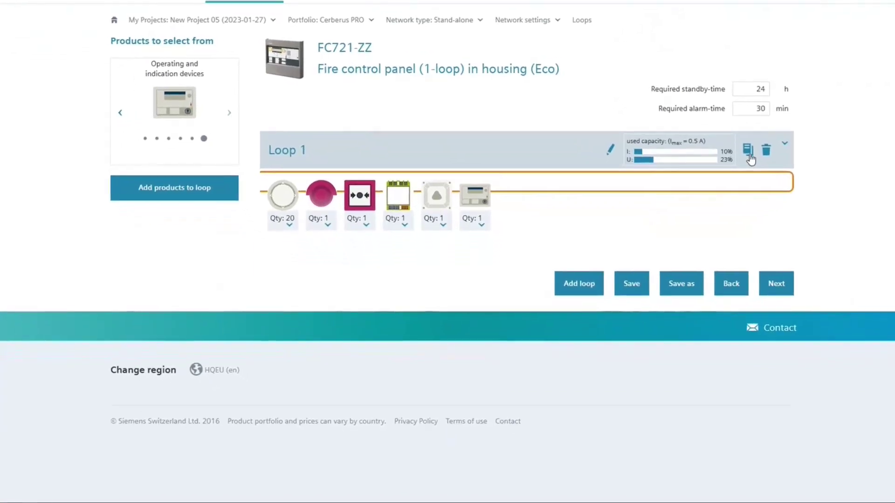
Step: Duplicate Loop 1 as Loop 2, delete the accidental Loop 3, and collapse loop settings
{"action": "left_click", "coordinate": [748, 151]}
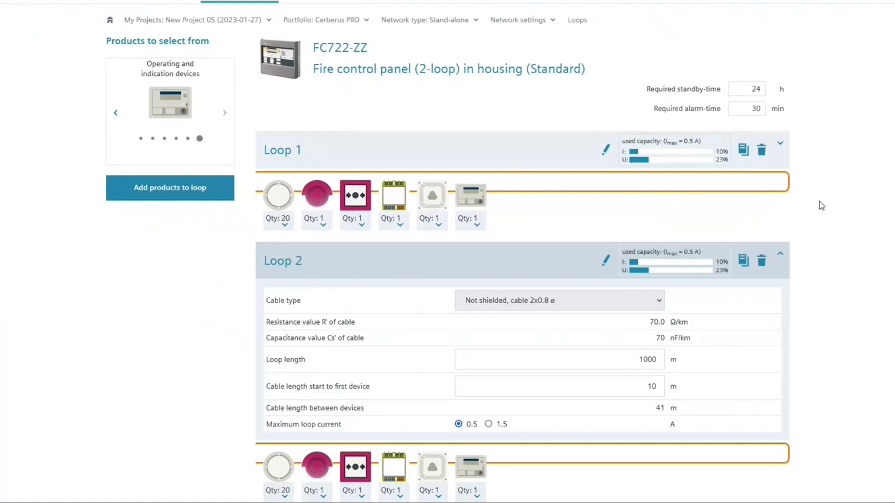
{"action": "left_click", "coordinate": [574, 269]}
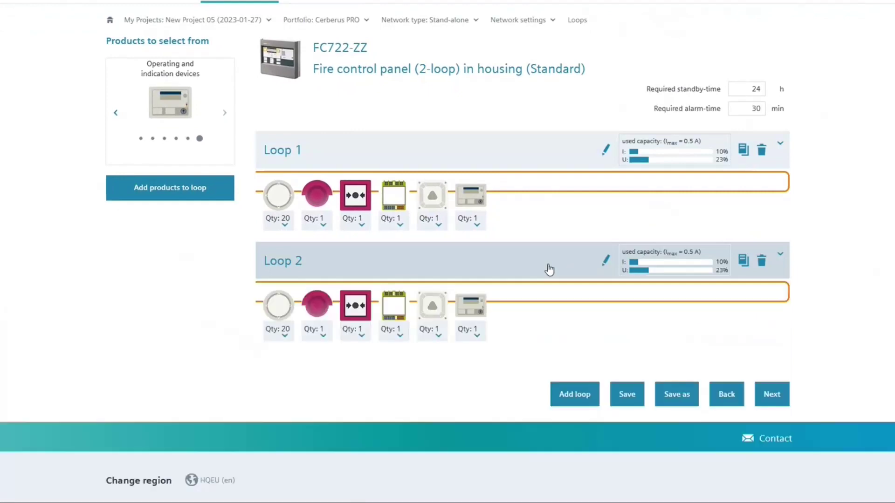
{"action": "scroll", "coordinate": [573, 314], "scroll_direction": "down", "scroll_amount": 2}
{"action": "left_click", "coordinate": [573, 346]}
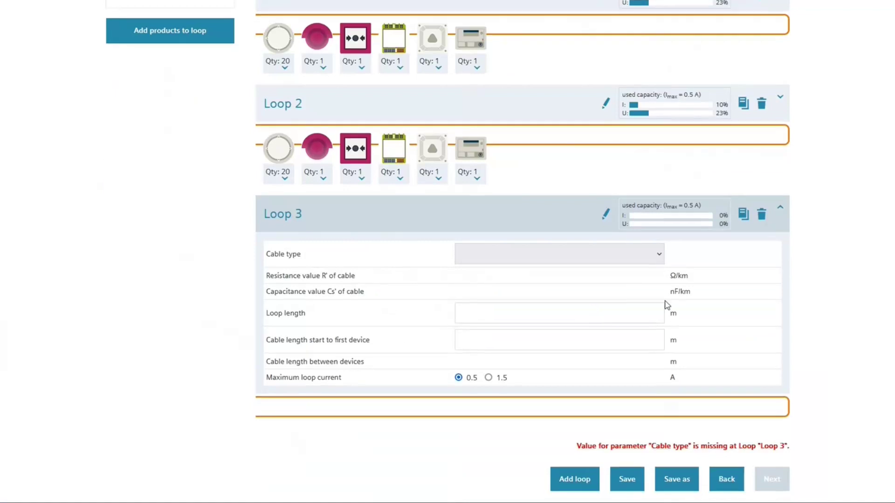
{"action": "left_click", "coordinate": [760, 216]}
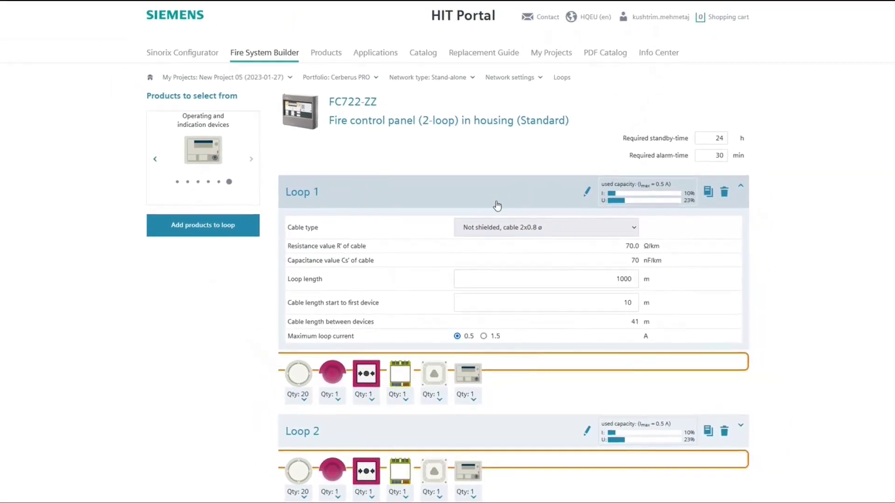
{"action": "left_click", "coordinate": [496, 205]}
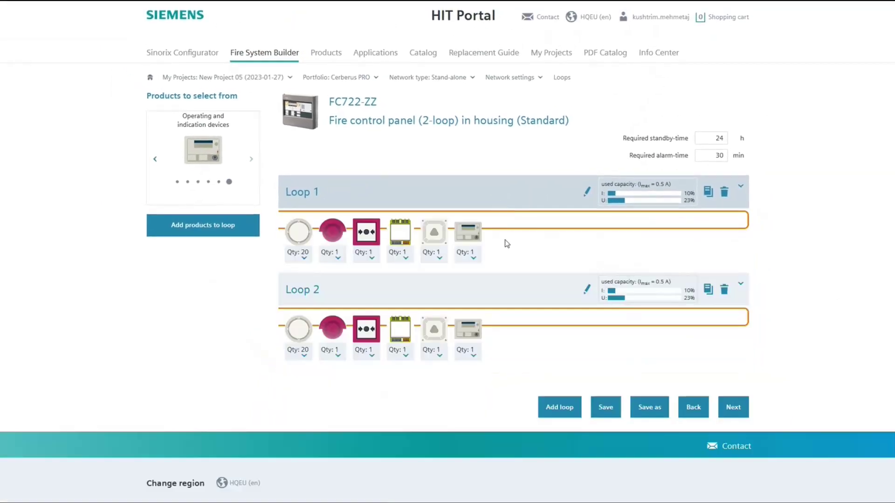
Step: Replace the panel with the FC722-ZA 2-loop Comfort housing model
{"action": "left_click", "coordinate": [727, 408]}
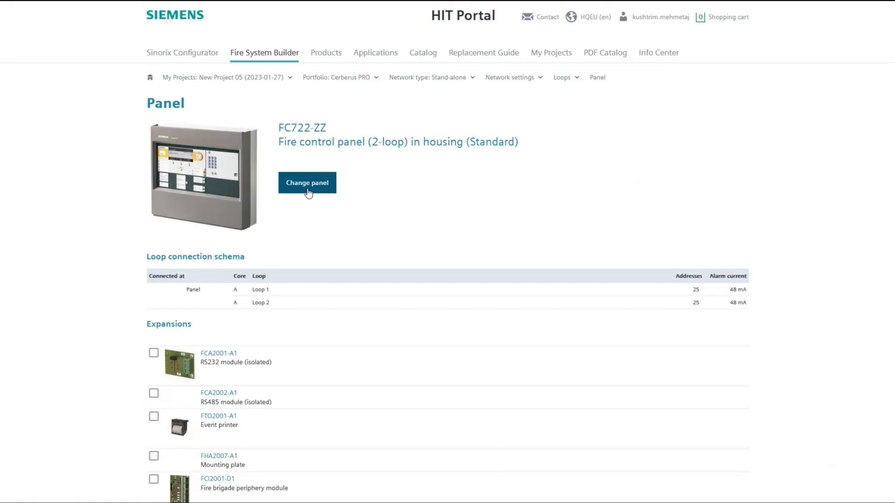
{"action": "left_click", "coordinate": [308, 191]}
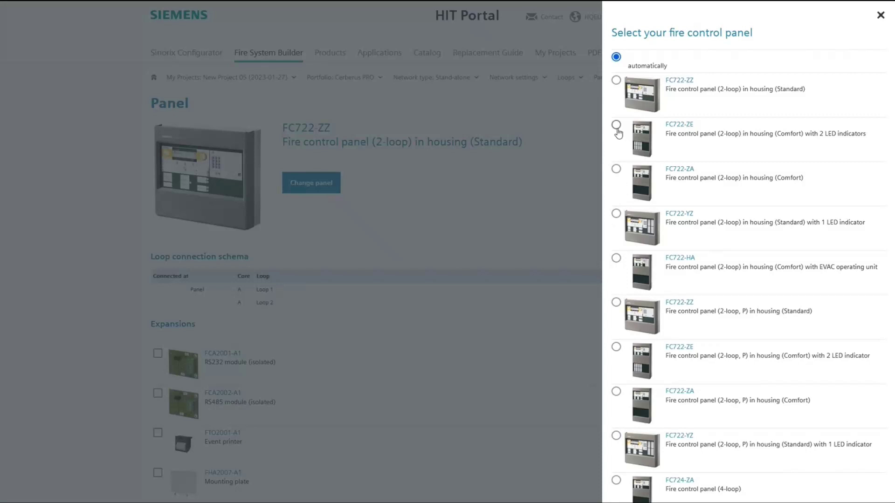
{"action": "left_click", "coordinate": [616, 169]}
{"action": "scroll", "coordinate": [699, 280], "scroll_direction": "down", "scroll_amount": 10}
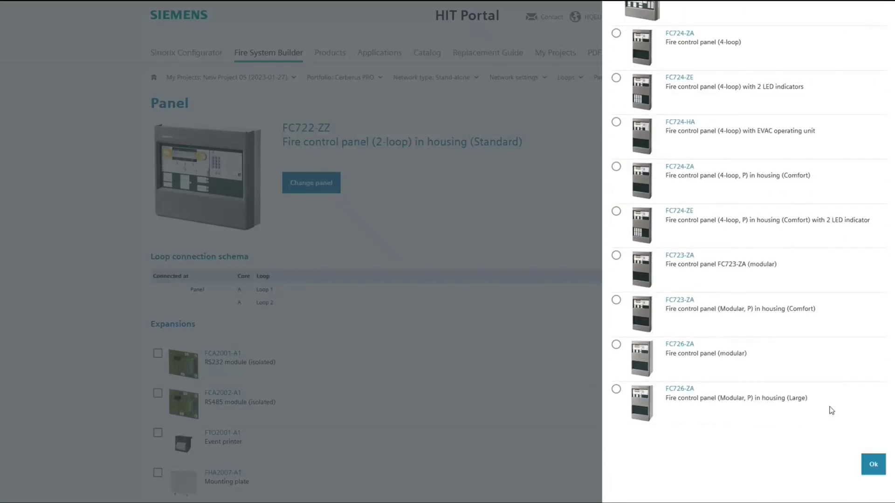
{"action": "left_click", "coordinate": [873, 464]}
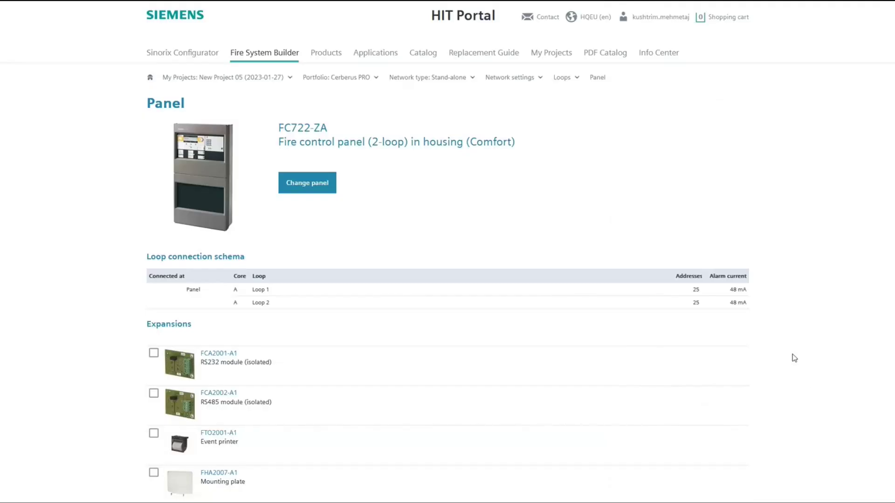
{"action": "scroll", "coordinate": [793, 358], "scroll_direction": "down", "scroll_amount": 2}
{"action": "scroll", "coordinate": [794, 358], "scroll_direction": "down", "scroll_amount": 2}
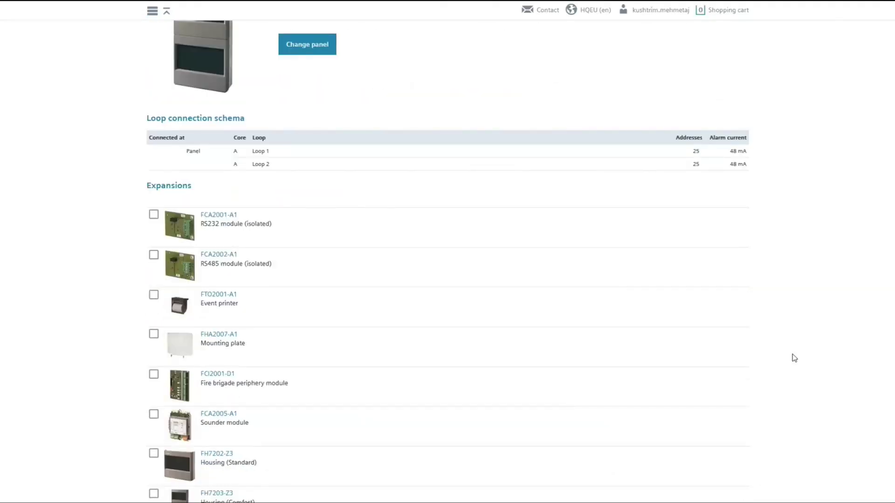
{"action": "scroll", "coordinate": [248, 380], "scroll_direction": "down", "scroll_amount": 3}
{"action": "scroll", "coordinate": [249, 381], "scroll_direction": "down", "scroll_amount": 3}
{"action": "scroll", "coordinate": [248, 380], "scroll_direction": "down", "scroll_amount": 3}
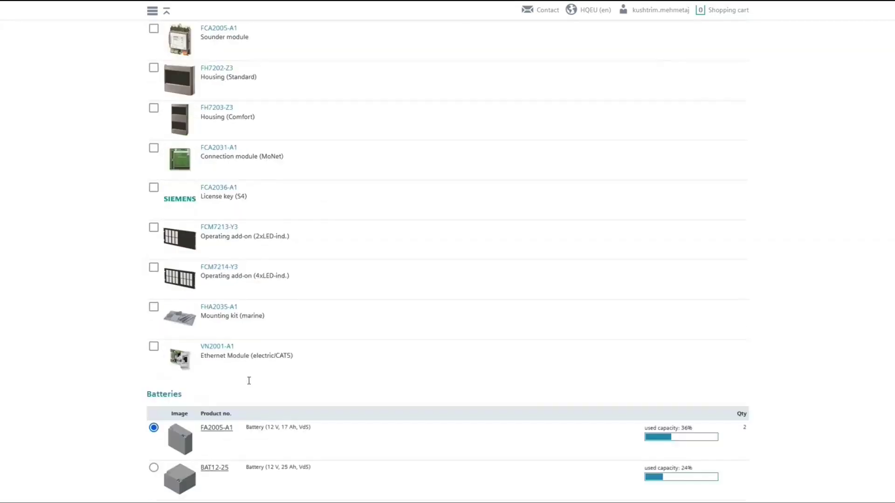
{"action": "scroll", "coordinate": [249, 381], "scroll_direction": "down", "scroll_amount": 3}
{"action": "scroll", "coordinate": [248, 380], "scroll_direction": "down", "scroll_amount": 3}
{"action": "scroll", "coordinate": [248, 380], "scroll_direction": "down", "scroll_amount": 2}
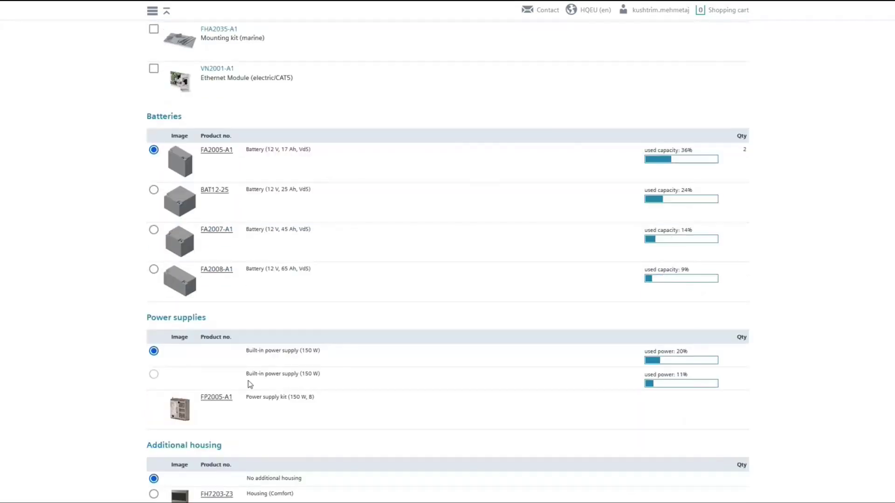
{"action": "scroll", "coordinate": [248, 384], "scroll_direction": "down", "scroll_amount": 1}
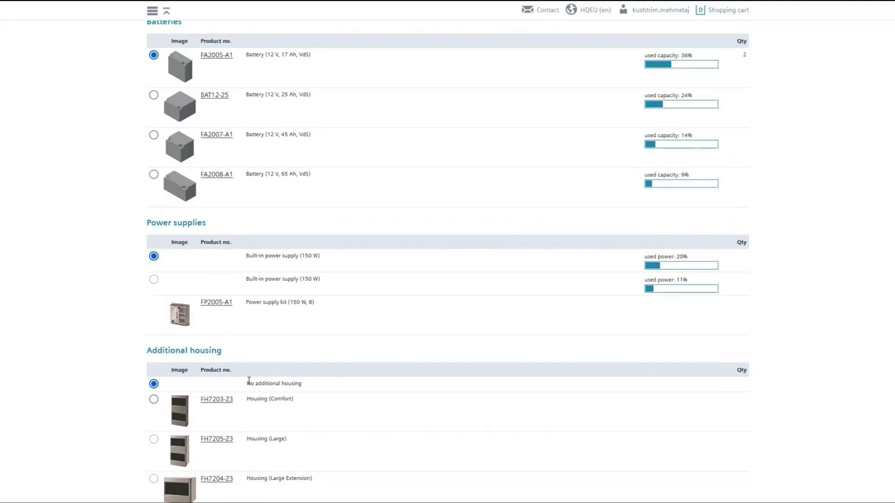
{"action": "scroll", "coordinate": [248, 382], "scroll_direction": "up", "scroll_amount": 1}
{"action": "scroll", "coordinate": [249, 382], "scroll_direction": "up", "scroll_amount": 1}
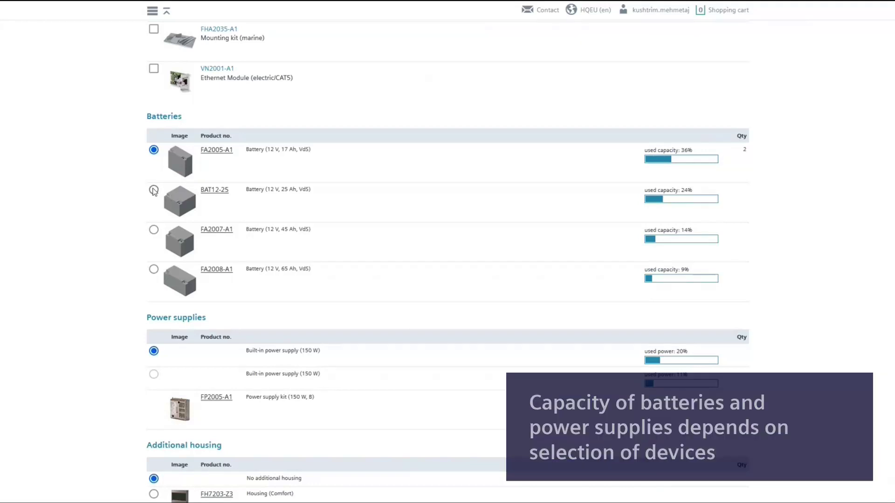
Step: Fit FA2007-A1 45 Ah batteries, the second built-in power supply and FH7205-Z3 Large housing
{"action": "left_click", "coordinate": [153, 190]}
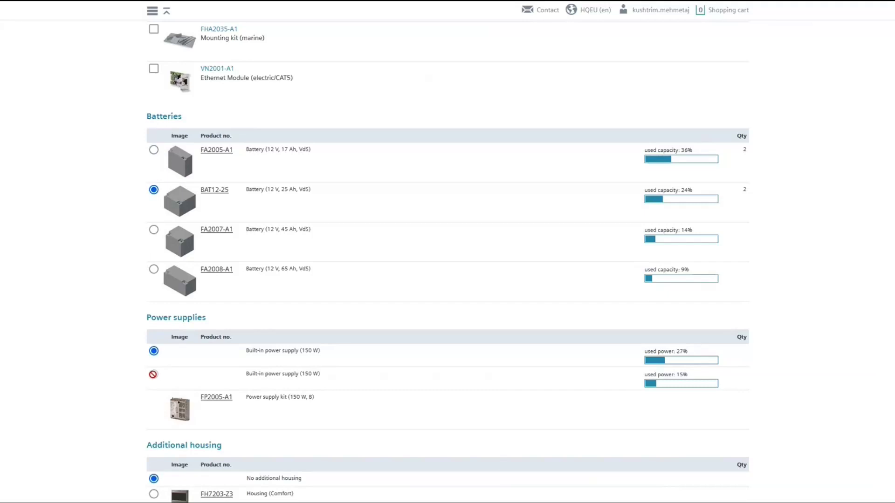
{"action": "left_click", "coordinate": [154, 229]}
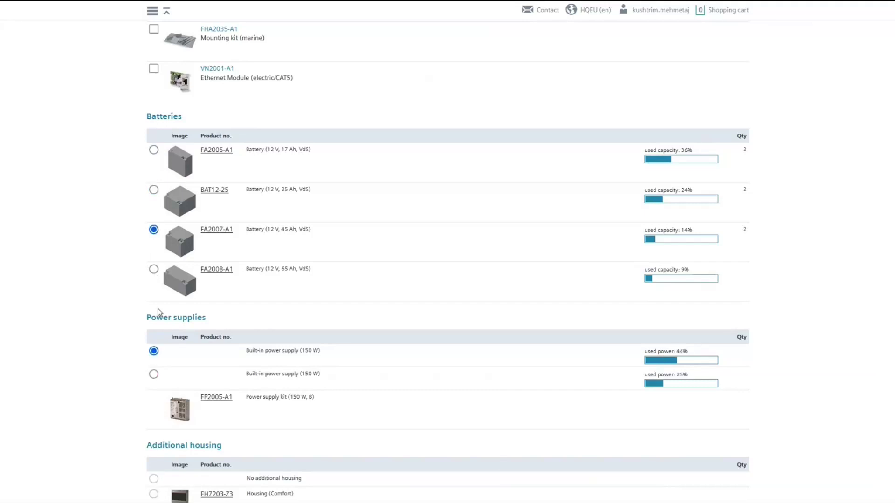
{"action": "left_click", "coordinate": [154, 375]}
{"action": "scroll", "coordinate": [156, 373], "scroll_direction": "down", "scroll_amount": 3}
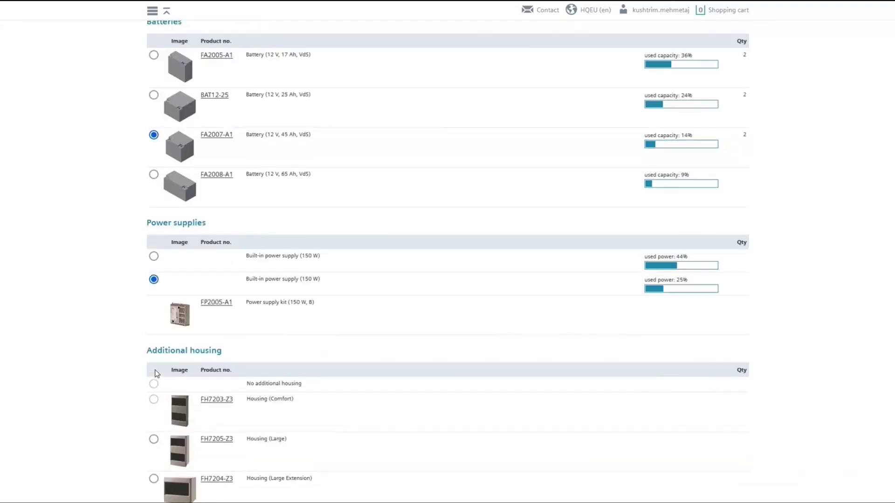
{"action": "scroll", "coordinate": [155, 374], "scroll_direction": "down", "scroll_amount": 3}
{"action": "scroll", "coordinate": [155, 374], "scroll_direction": "down", "scroll_amount": 3}
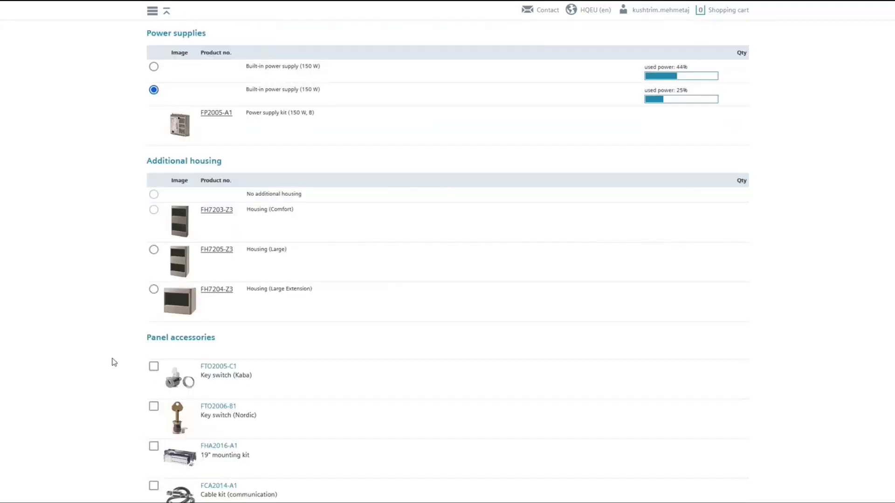
{"action": "left_click", "coordinate": [153, 252]}
{"action": "scroll", "coordinate": [119, 269], "scroll_direction": "down", "scroll_amount": 3}
{"action": "scroll", "coordinate": [119, 268], "scroll_direction": "down", "scroll_amount": 3}
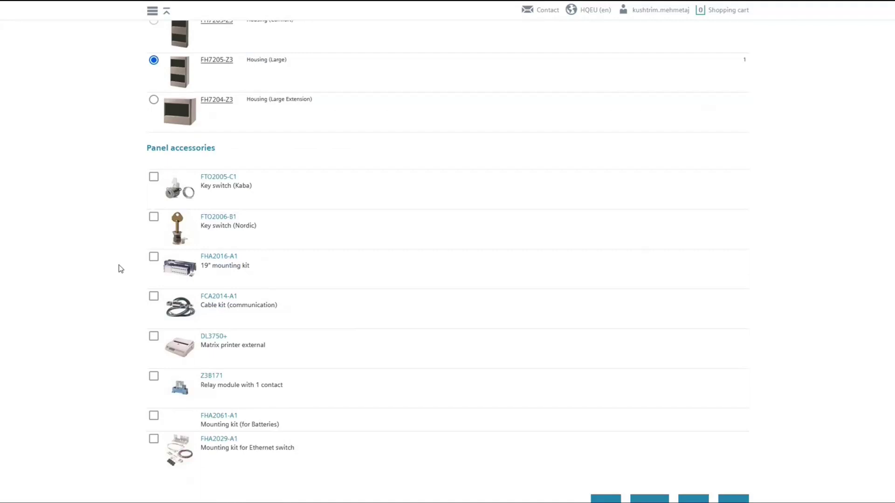
{"action": "scroll", "coordinate": [118, 269], "scroll_direction": "down", "scroll_amount": 3}
{"action": "left_click", "coordinate": [733, 411]}
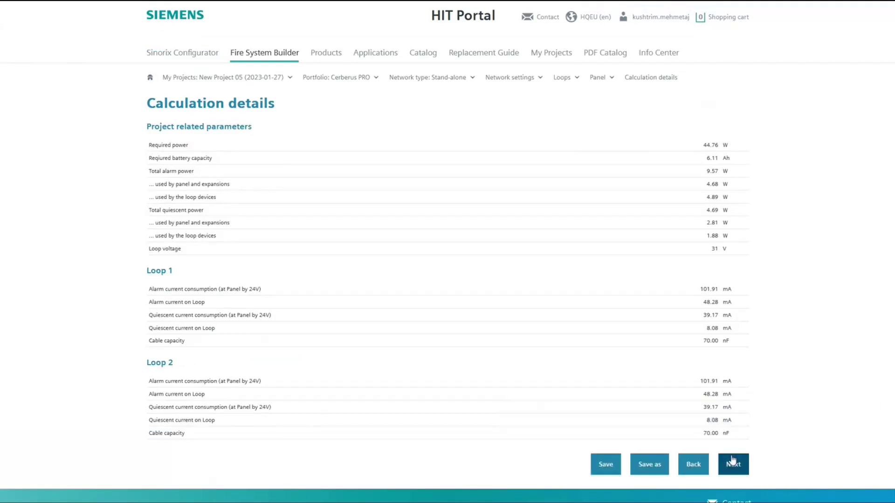
Step: Accept the calculation details and proceed to the Product list
{"action": "left_click", "coordinate": [733, 464]}
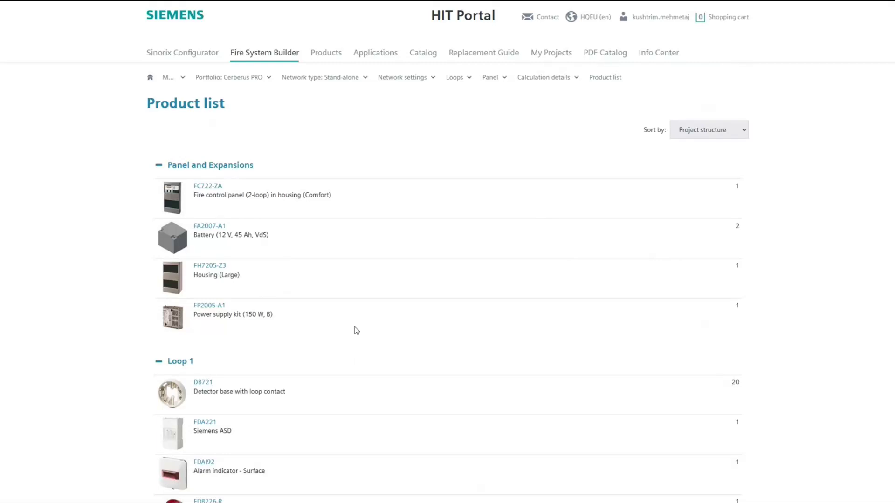
{"action": "scroll", "coordinate": [355, 330], "scroll_direction": "down", "scroll_amount": 2}
{"action": "scroll", "coordinate": [355, 330], "scroll_direction": "down", "scroll_amount": 2}
{"action": "scroll", "coordinate": [354, 330], "scroll_direction": "down", "scroll_amount": 2}
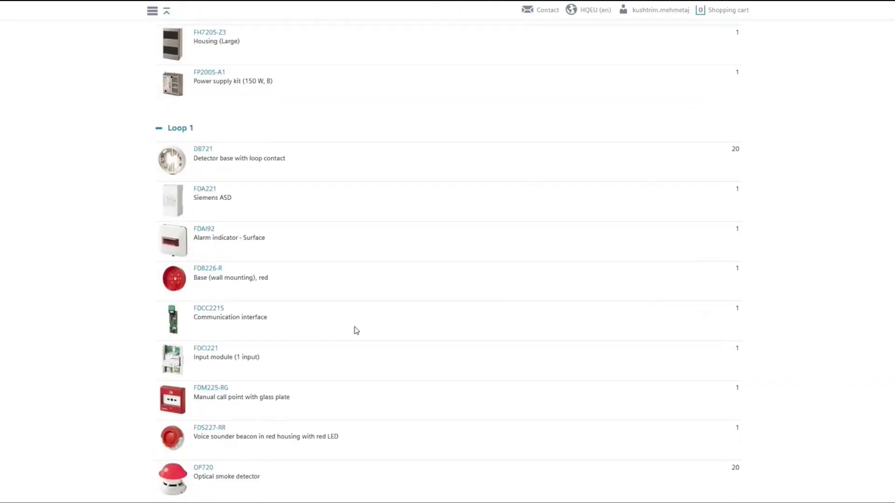
{"action": "scroll", "coordinate": [354, 330], "scroll_direction": "down", "scroll_amount": 1}
{"action": "scroll", "coordinate": [355, 330], "scroll_direction": "down", "scroll_amount": 2}
{"action": "scroll", "coordinate": [355, 330], "scroll_direction": "down", "scroll_amount": 2}
{"action": "scroll", "coordinate": [354, 330], "scroll_direction": "down", "scroll_amount": 2}
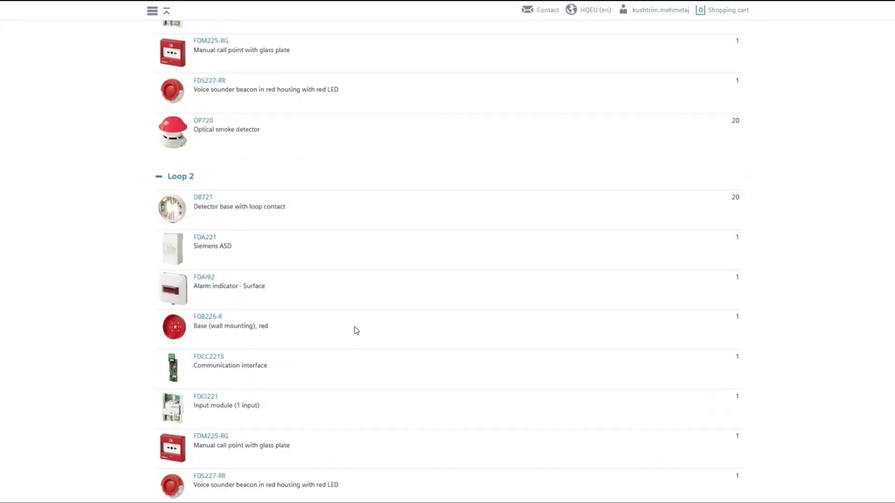
{"action": "scroll", "coordinate": [354, 330], "scroll_direction": "down", "scroll_amount": 2}
{"action": "scroll", "coordinate": [355, 330], "scroll_direction": "down", "scroll_amount": 2}
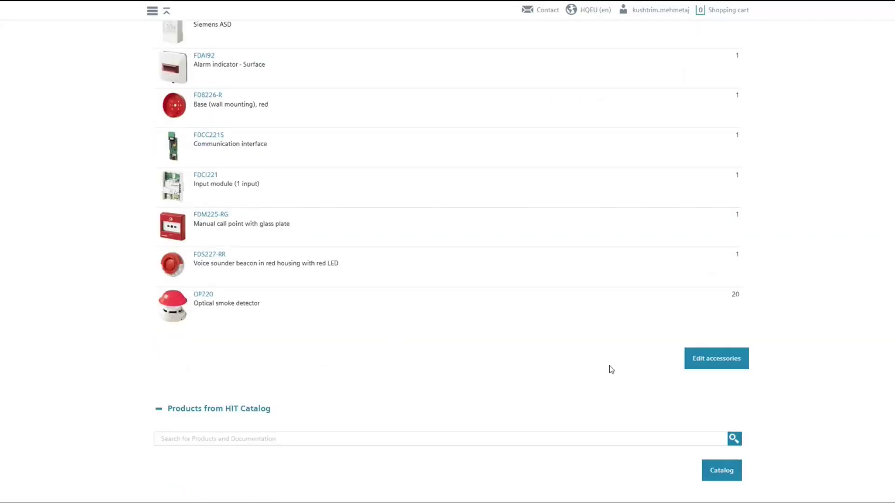
Step: Add the BA721 Base attachment wet accessory for the automatic detectors
{"action": "left_click", "coordinate": [692, 363]}
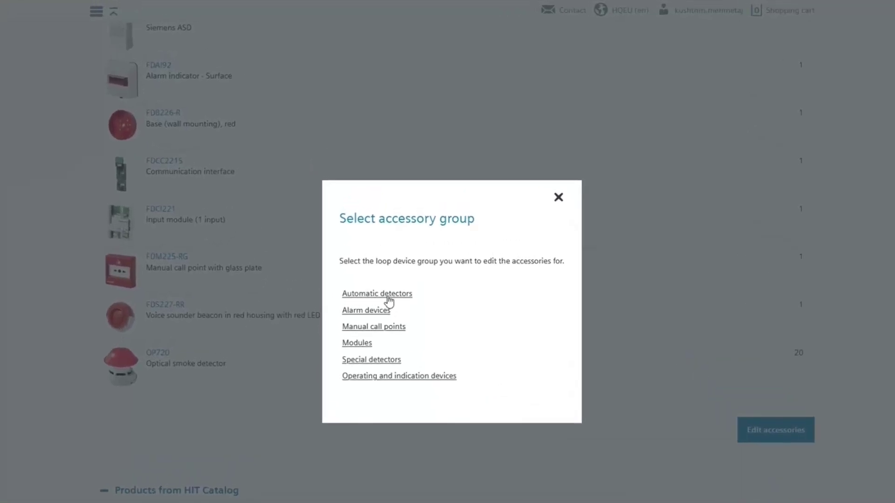
{"action": "left_click", "coordinate": [389, 297]}
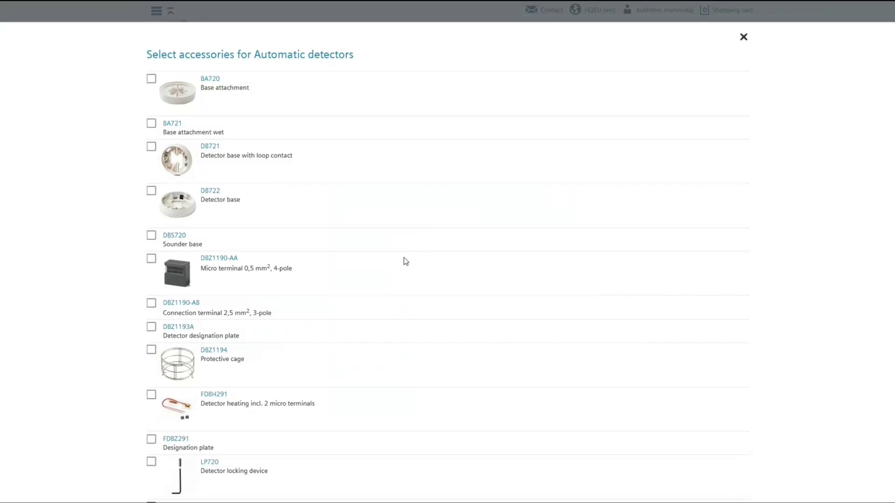
{"action": "left_click", "coordinate": [151, 123]}
{"action": "scroll", "coordinate": [180, 159], "scroll_direction": "down", "scroll_amount": 2}
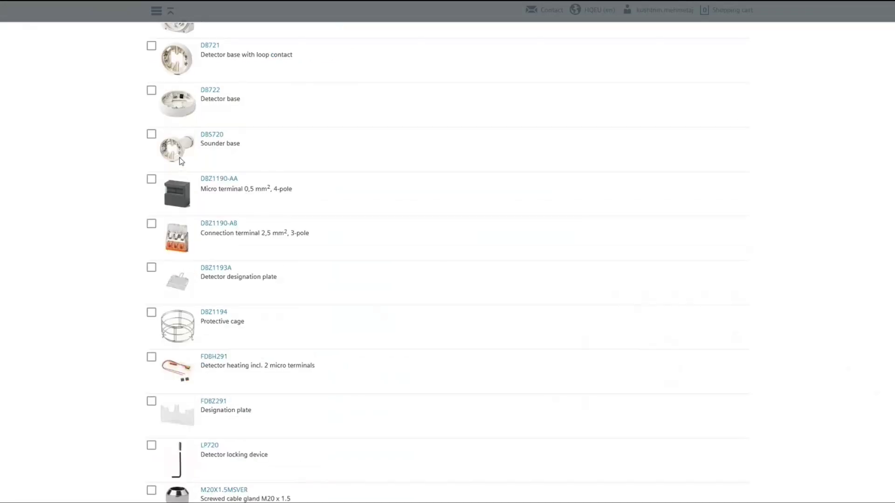
{"action": "scroll", "coordinate": [180, 160], "scroll_direction": "down", "scroll_amount": 3}
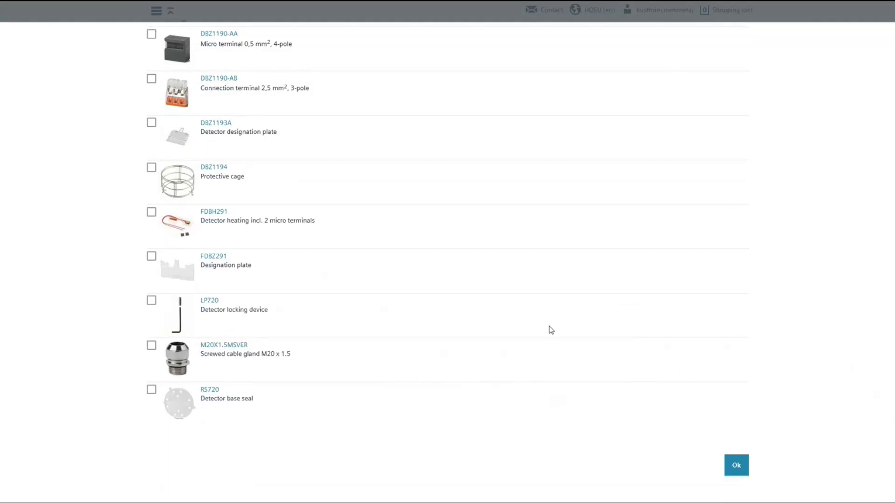
{"action": "left_click", "coordinate": [736, 465]}
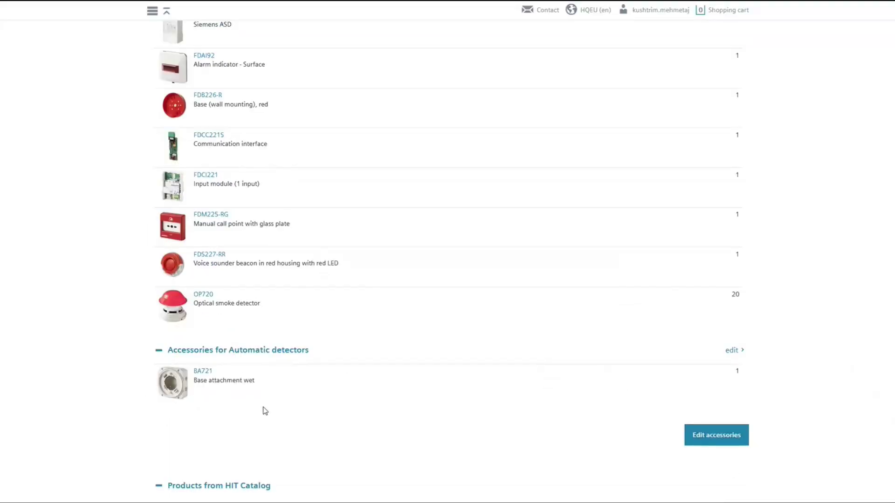
{"action": "scroll", "coordinate": [263, 411], "scroll_direction": "down", "scroll_amount": 3}
{"action": "scroll", "coordinate": [264, 410], "scroll_direction": "down", "scroll_amount": 2}
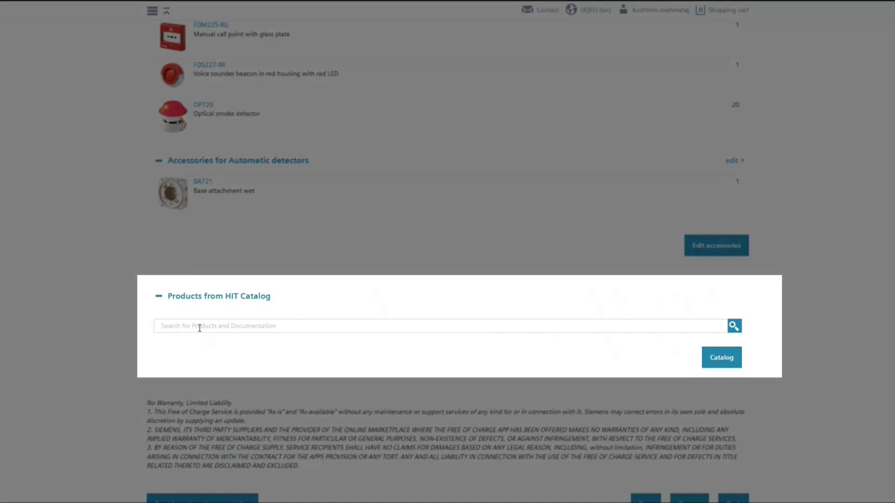
{"action": "scroll", "coordinate": [216, 356], "scroll_direction": "down", "scroll_amount": 3}
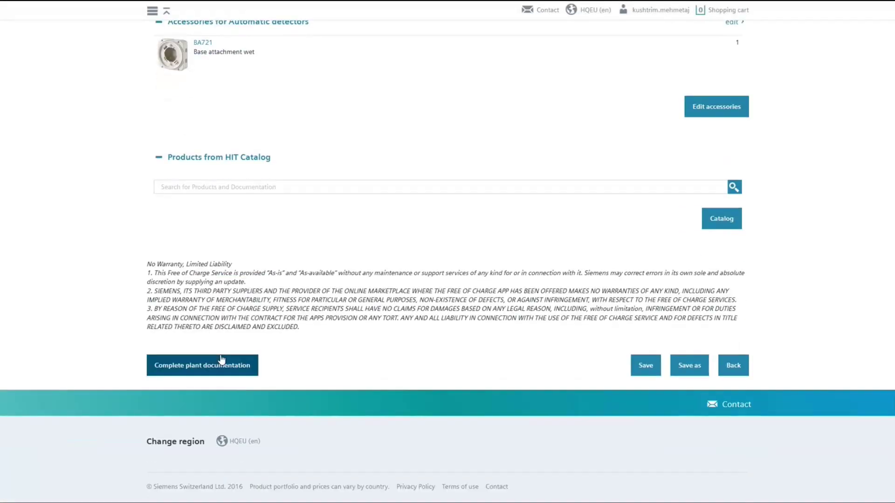
{"action": "left_click", "coordinate": [207, 373]}
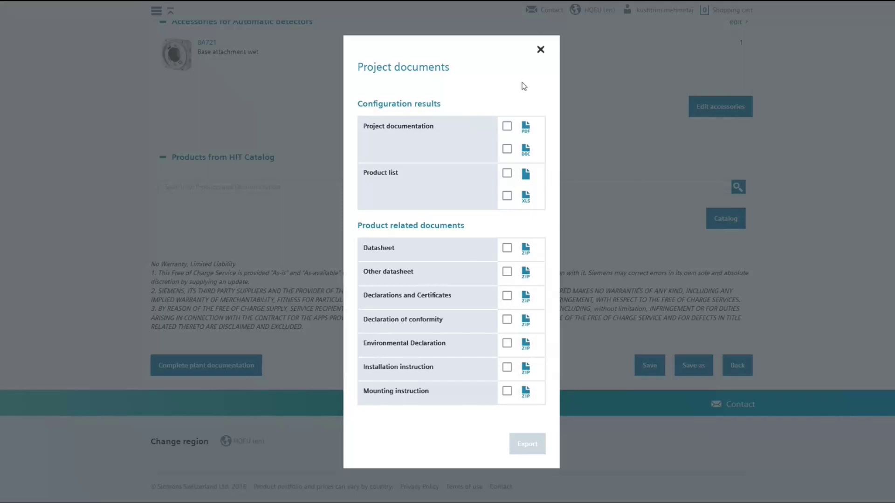
{"action": "left_click", "coordinate": [540, 51]}
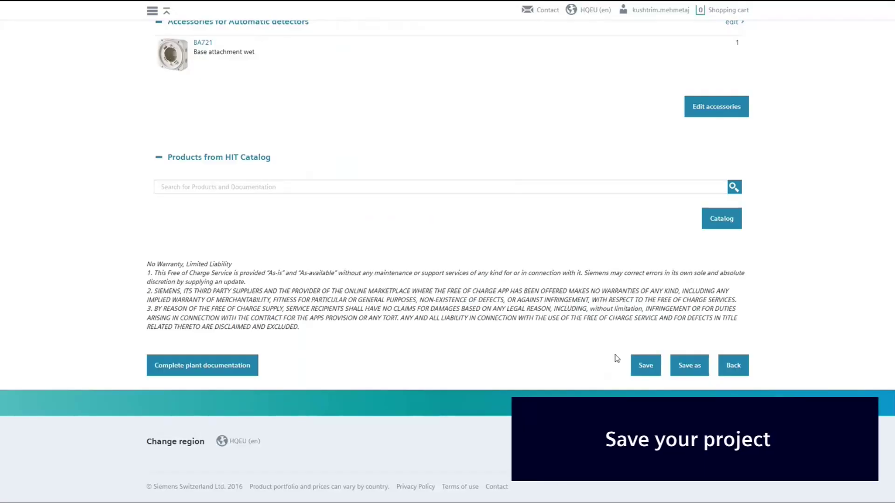
{"action": "left_click", "coordinate": [646, 365]}
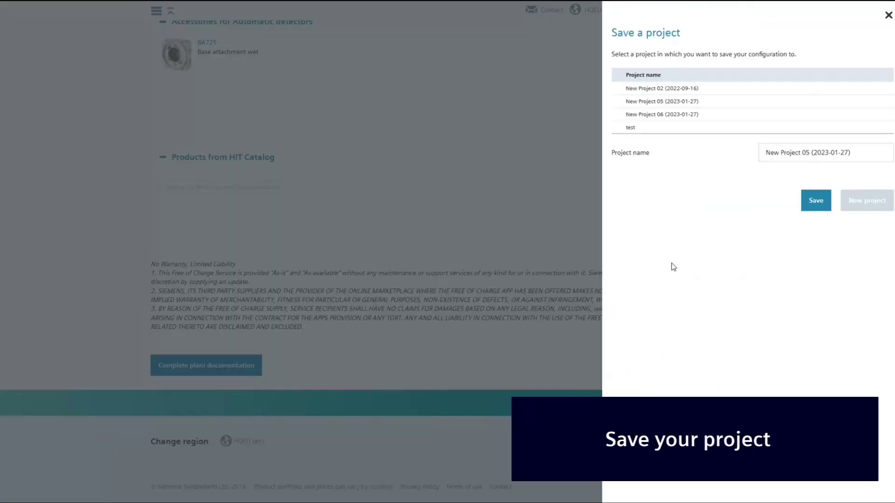
{"action": "left_click", "coordinate": [815, 200]}
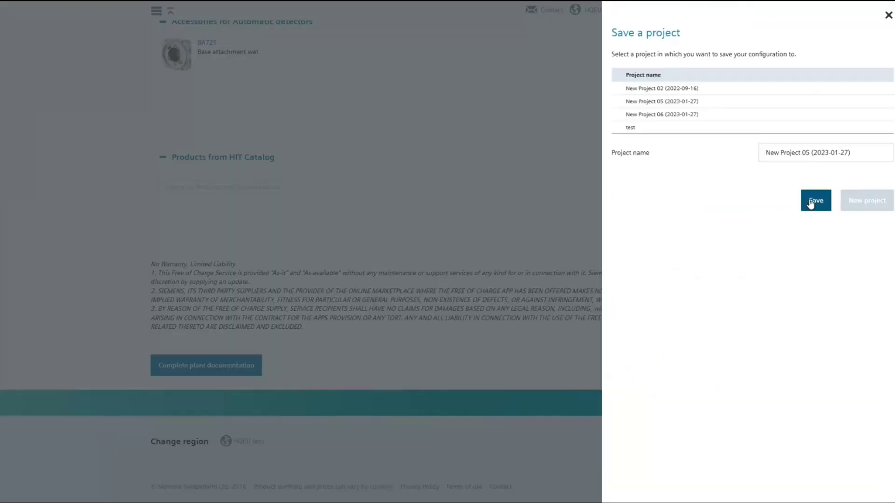
{"action": "scroll", "coordinate": [684, 209], "scroll_direction": "up", "scroll_amount": 10}
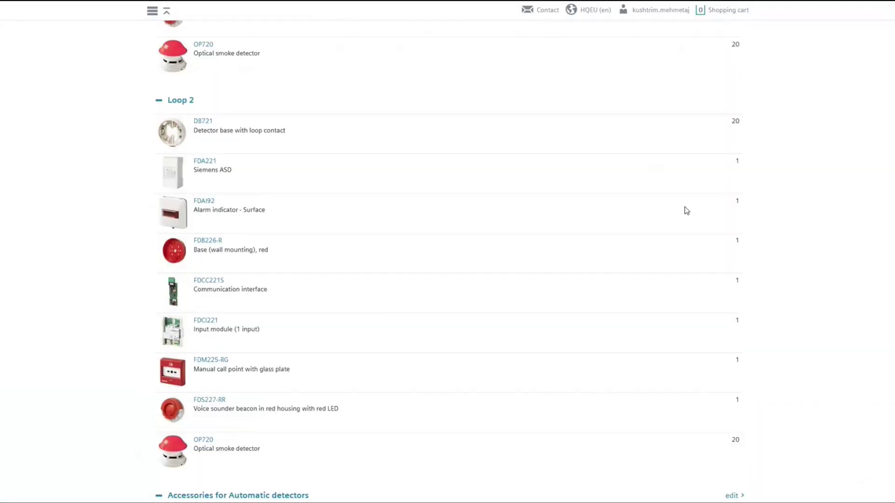
{"action": "scroll", "coordinate": [685, 209], "scroll_direction": "up", "scroll_amount": 5}
{"action": "left_click", "coordinate": [555, 53]}
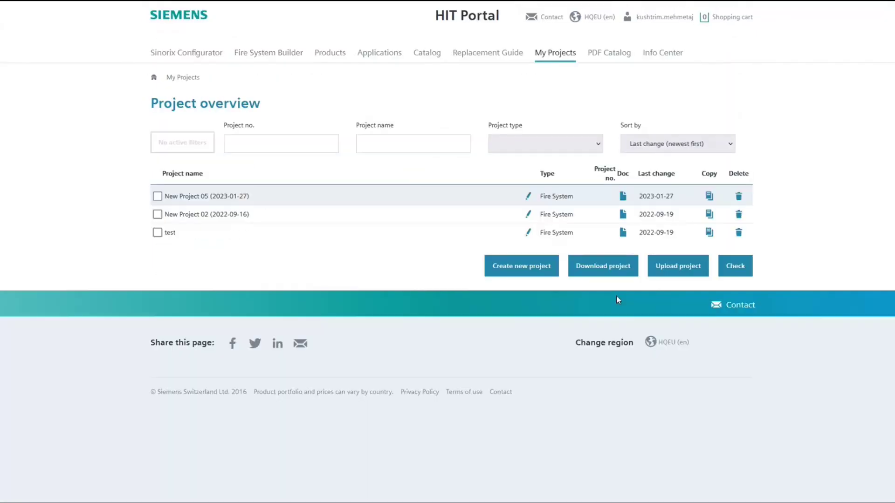